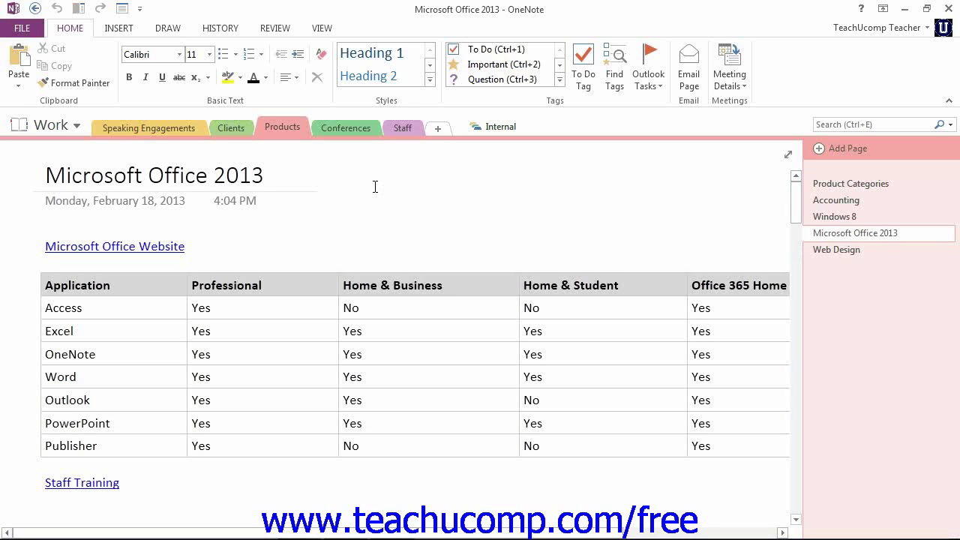
# Step: Open the print settings for the Microsoft Office 2013 page and choose the Brother MFC-7860DW Printer
pyautogui.click(28, 32)
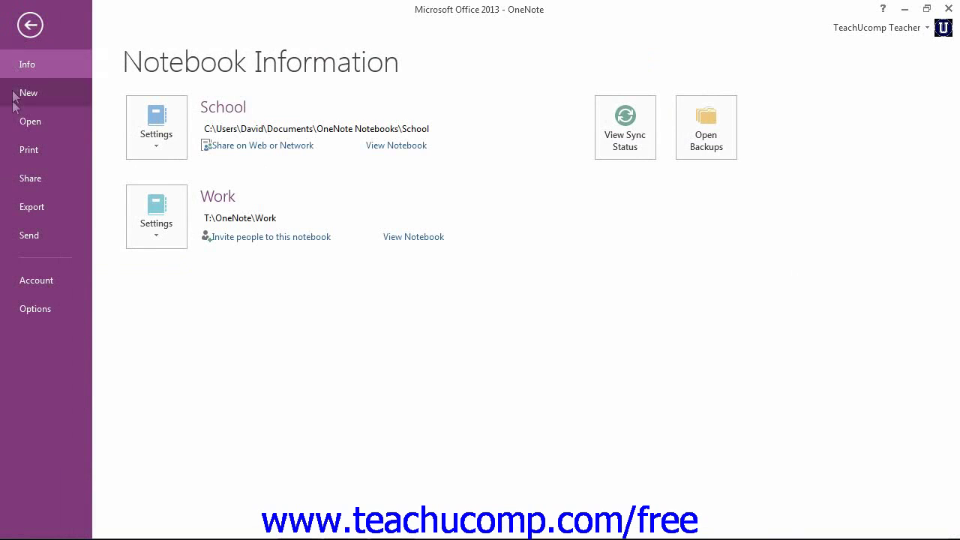
pyautogui.click(27, 151)
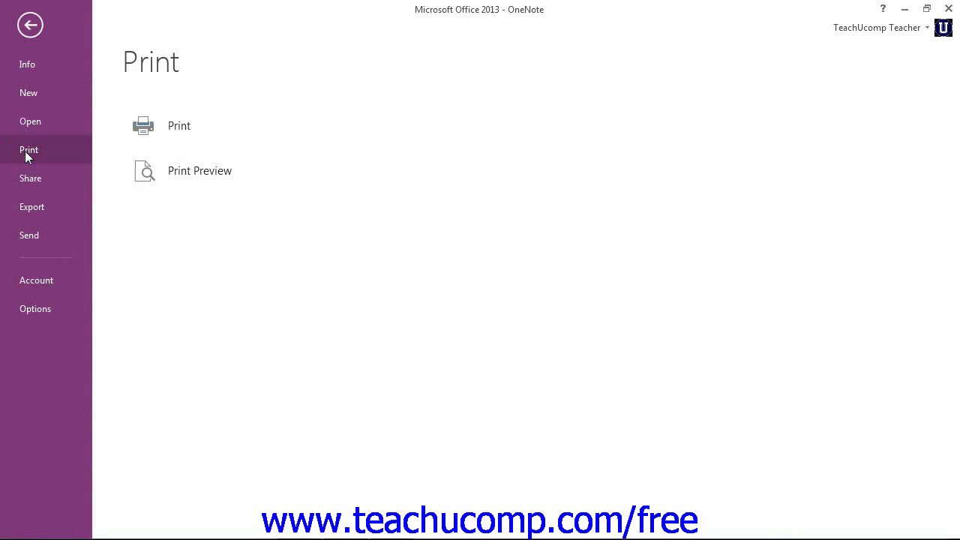
pyautogui.click(165, 126)
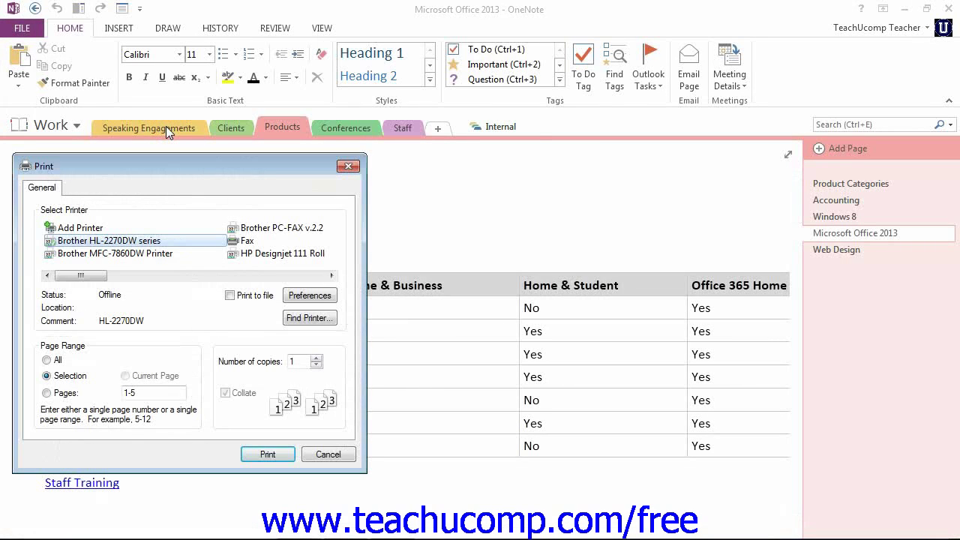
pyautogui.moveTo(161, 165); pyautogui.dragTo(220, 116)
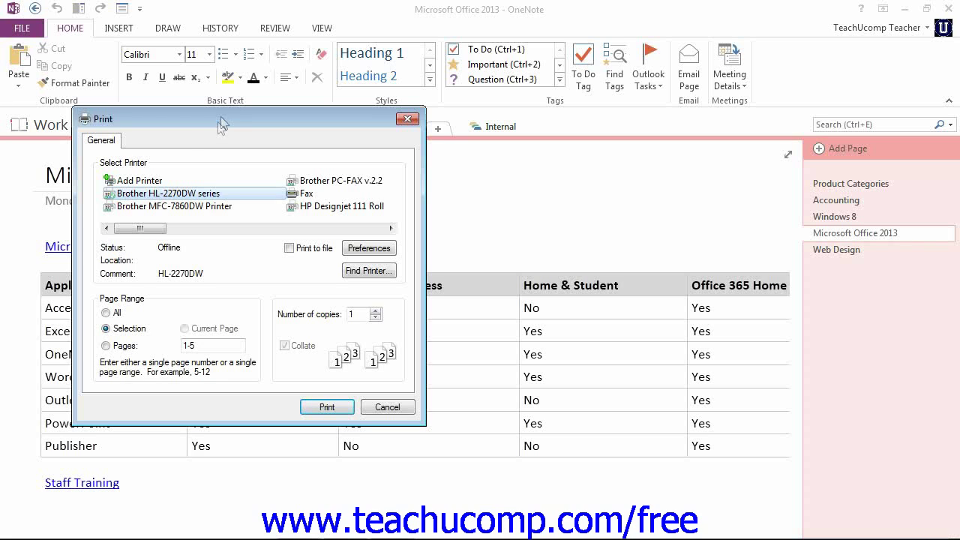
pyautogui.click(176, 209)
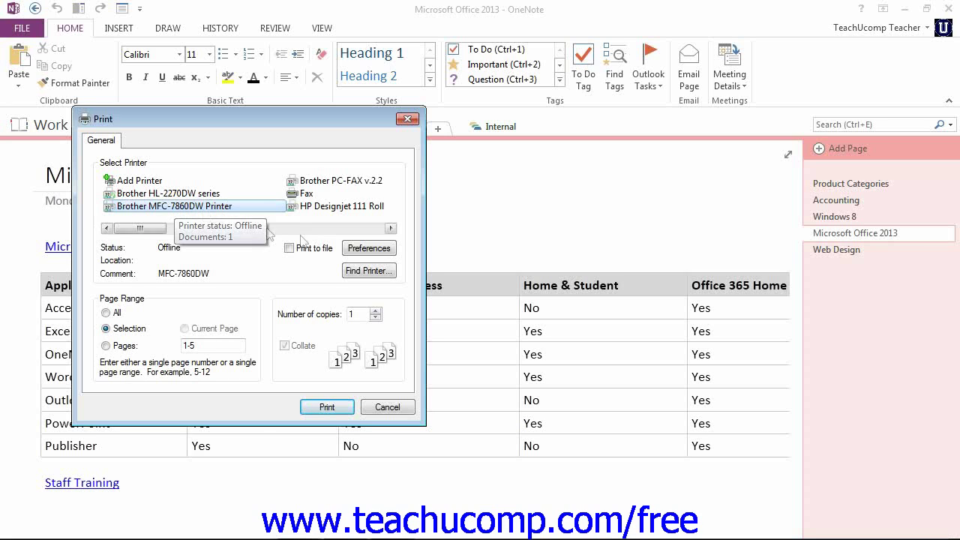
# Step: Examine the media type and resolution in the selected printer's preferences, and close them without changes
pyautogui.click(352, 248)
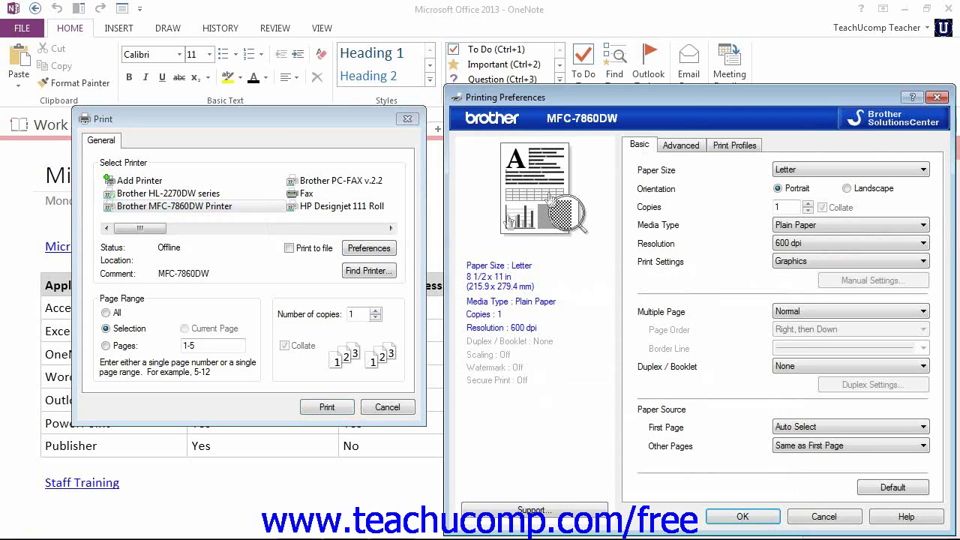
pyautogui.moveTo(684, 96); pyautogui.dragTo(579, 47)
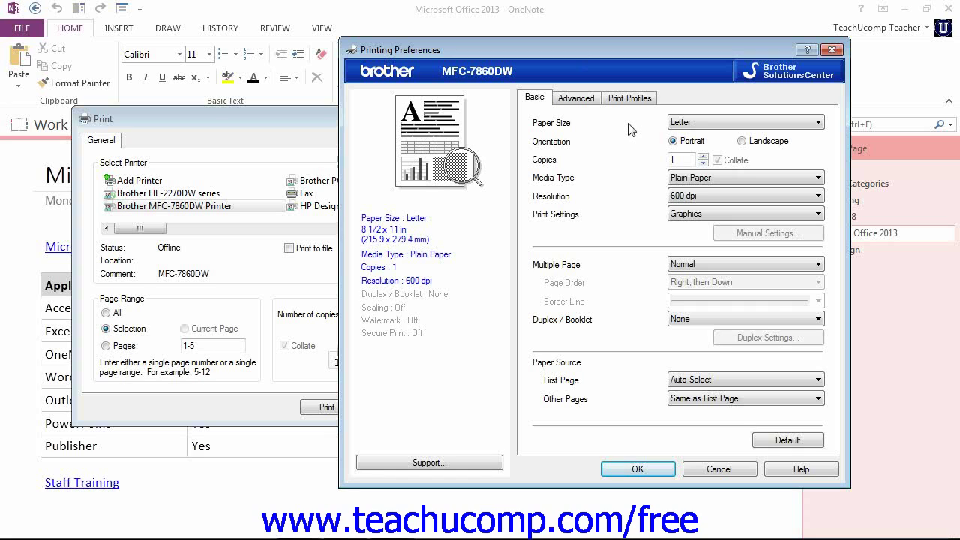
pyautogui.click(724, 182)
pyautogui.click(724, 184)
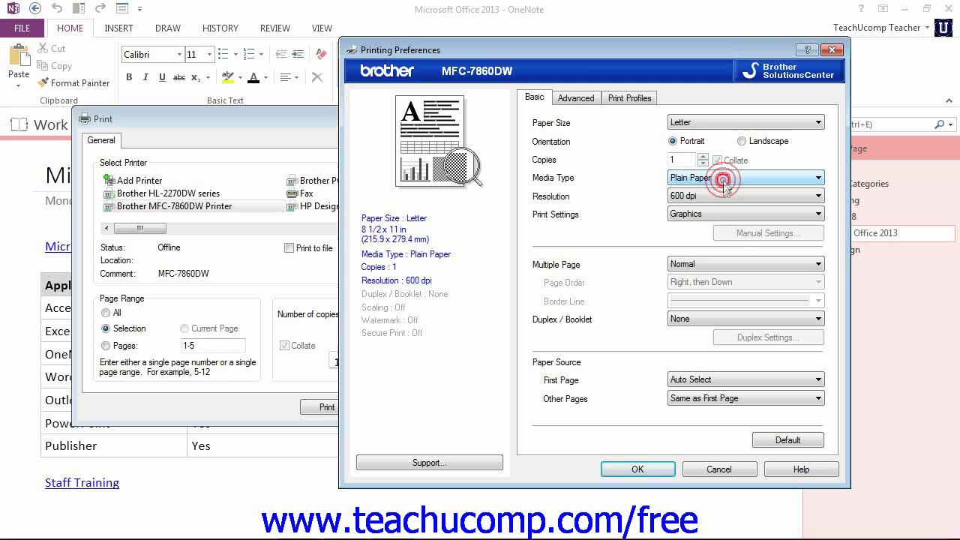
pyautogui.click(723, 196)
pyautogui.click(724, 198)
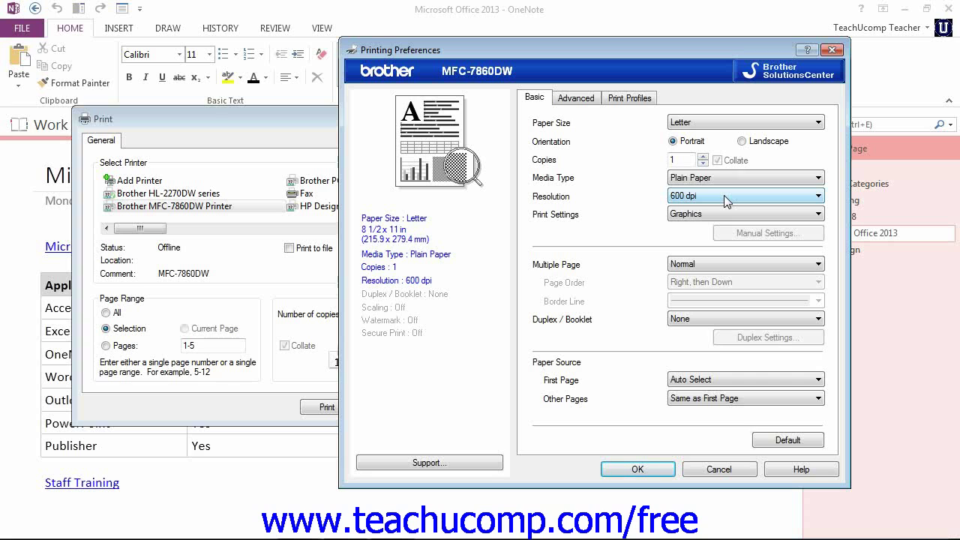
pyautogui.click(718, 469)
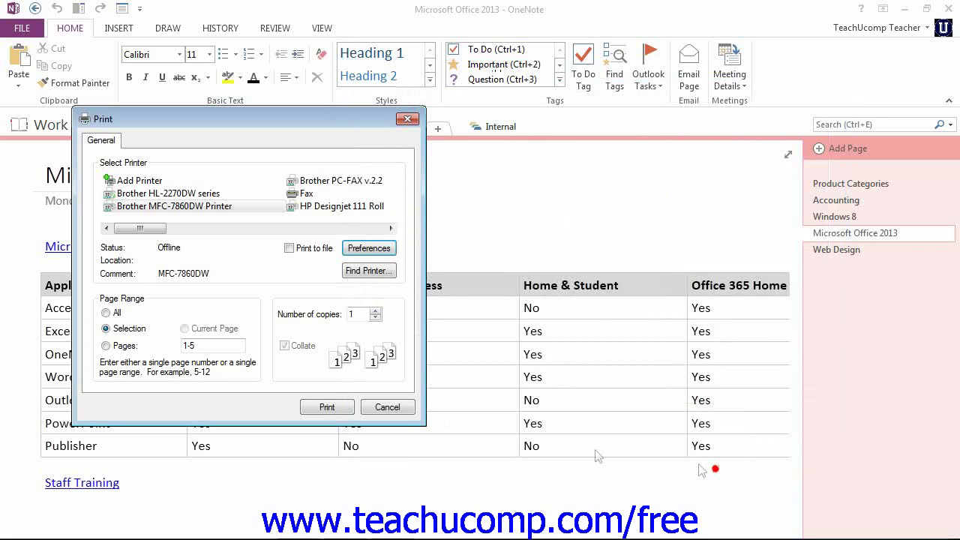
# Step: Limit the print job's page range to pages 1-3, 5
pyautogui.click(118, 312)
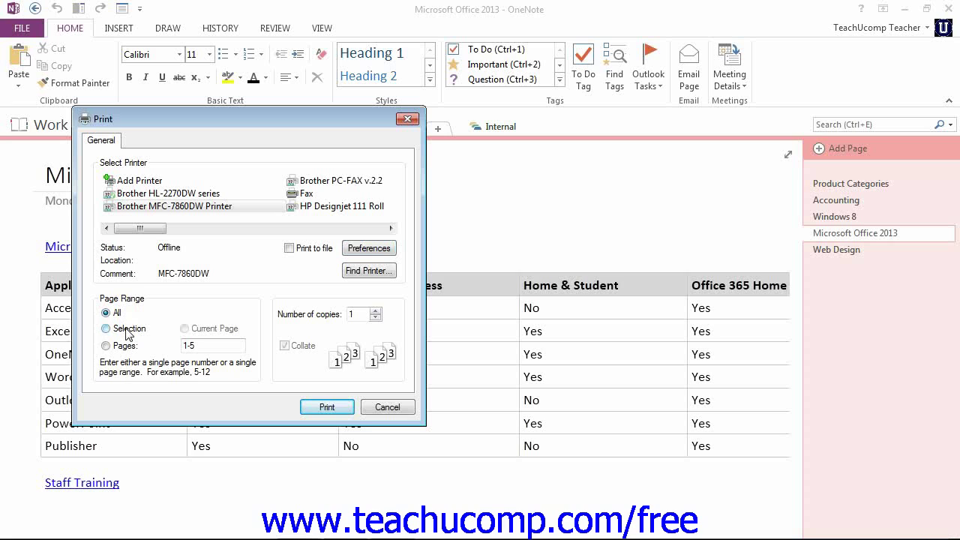
pyautogui.click(129, 334)
pyautogui.click(125, 347)
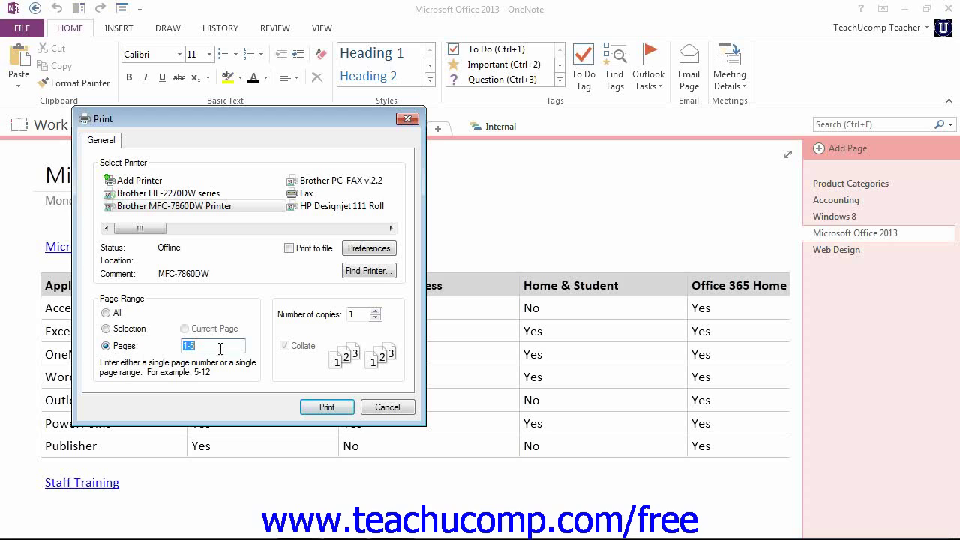
pyautogui.write('1-3, 5')
# Step: Set the print job to 3 collated copies and cancel it
pyautogui.doubleClick(352, 312)
pyautogui.write('3')
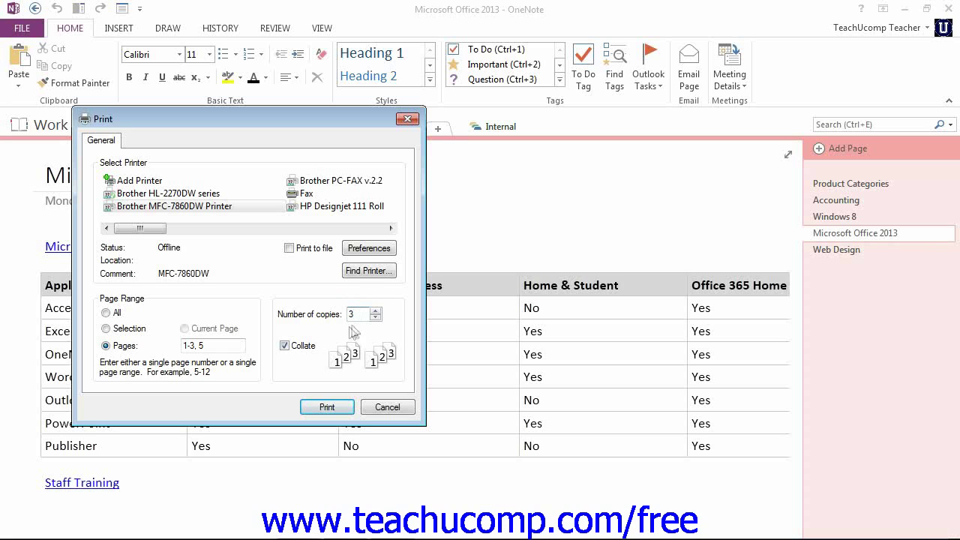
pyautogui.click(285, 346)
pyautogui.click(285, 346)
pyautogui.click(367, 409)
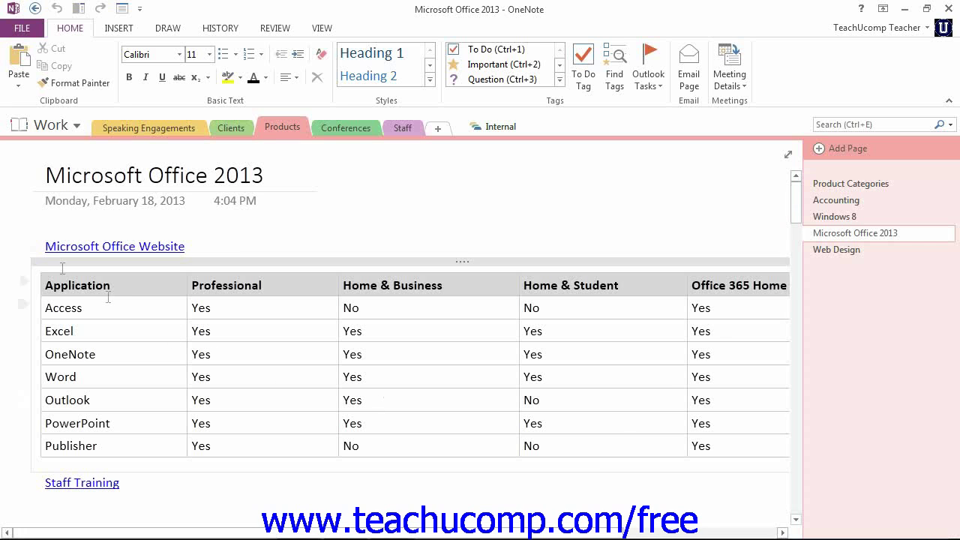
# Step: Open a print preview of the Microsoft Office 2013 page and set the print range to Page Group
pyautogui.click(22, 30)
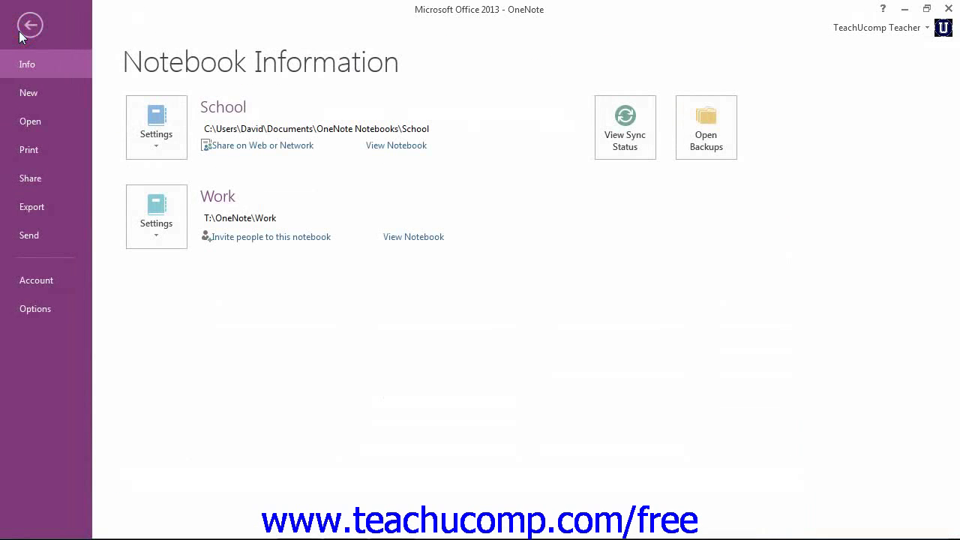
pyautogui.click(31, 152)
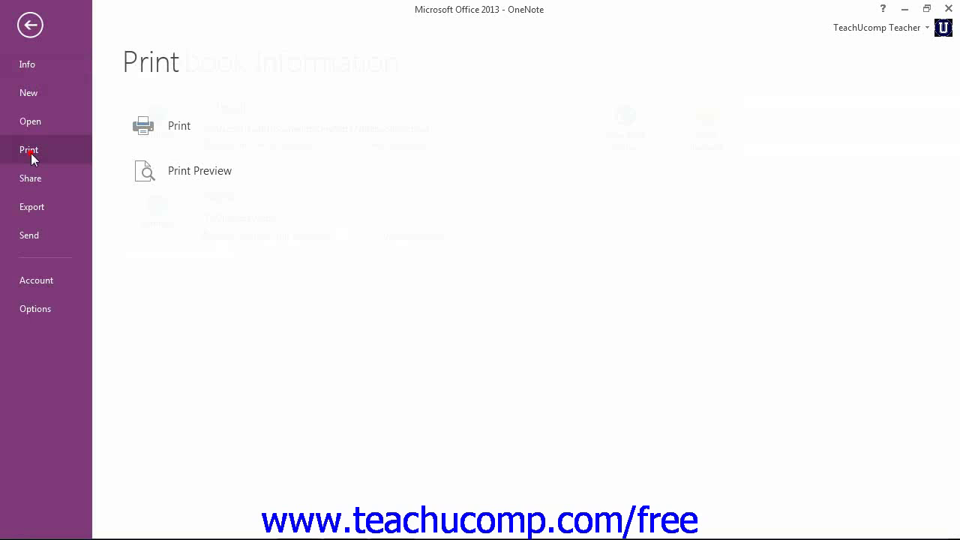
pyautogui.click(171, 176)
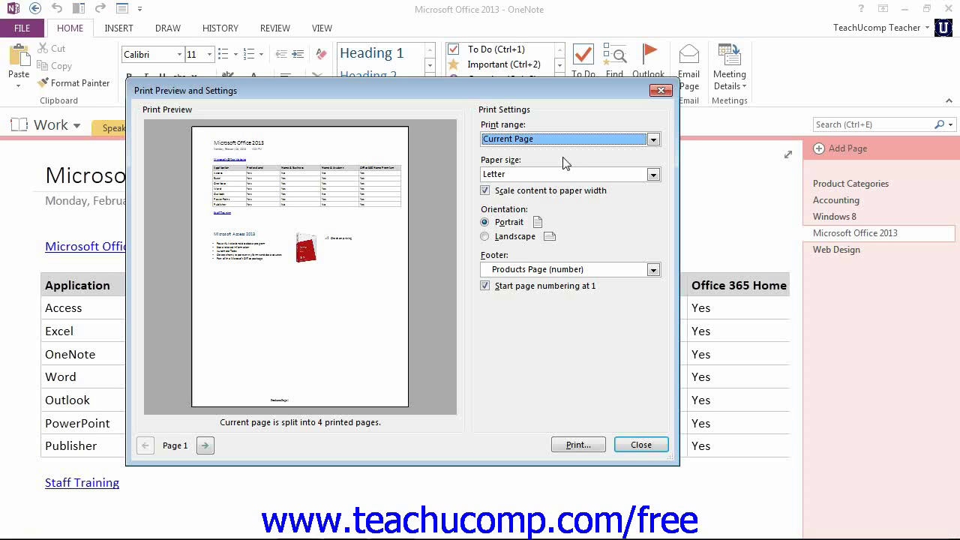
pyautogui.click(558, 141)
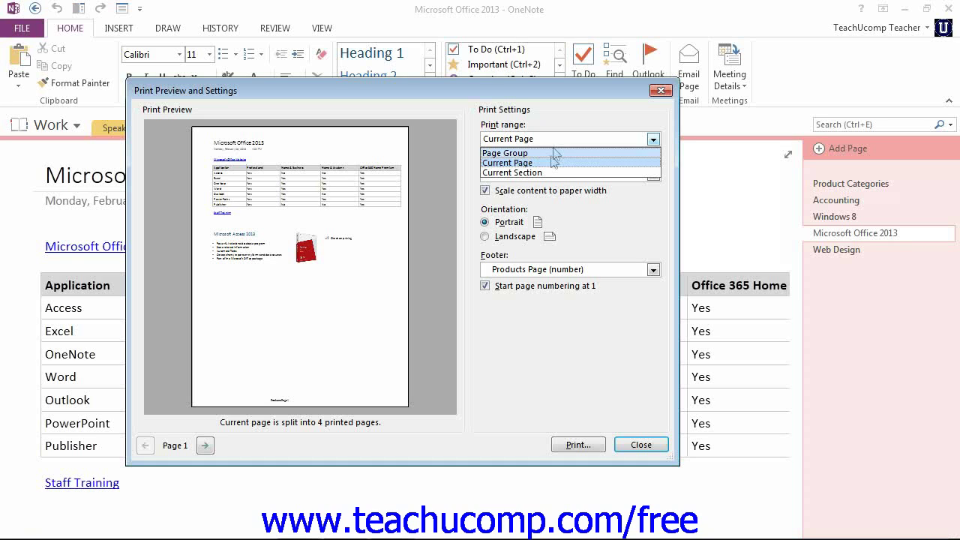
pyautogui.click(546, 171)
pyautogui.click(546, 140)
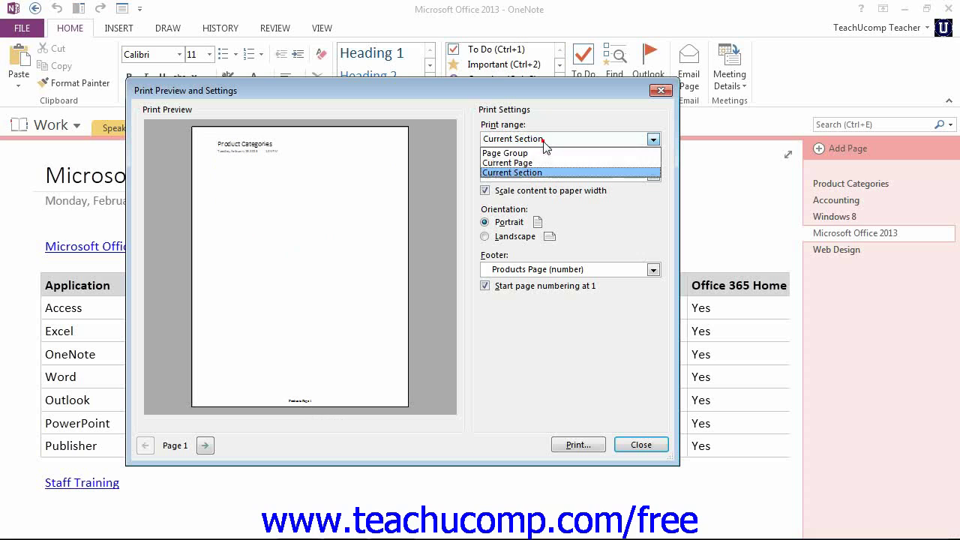
pyautogui.click(539, 152)
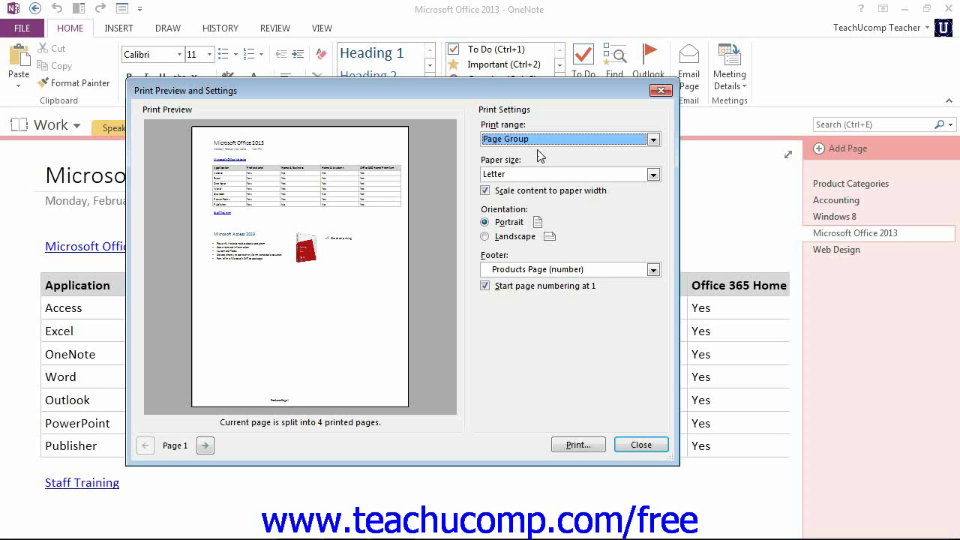
# Step: Look through the first pages of the print preview and the available paper sizes, keeping Letter
pyautogui.click(206, 448)
pyautogui.click(205, 448)
pyautogui.click(144, 448)
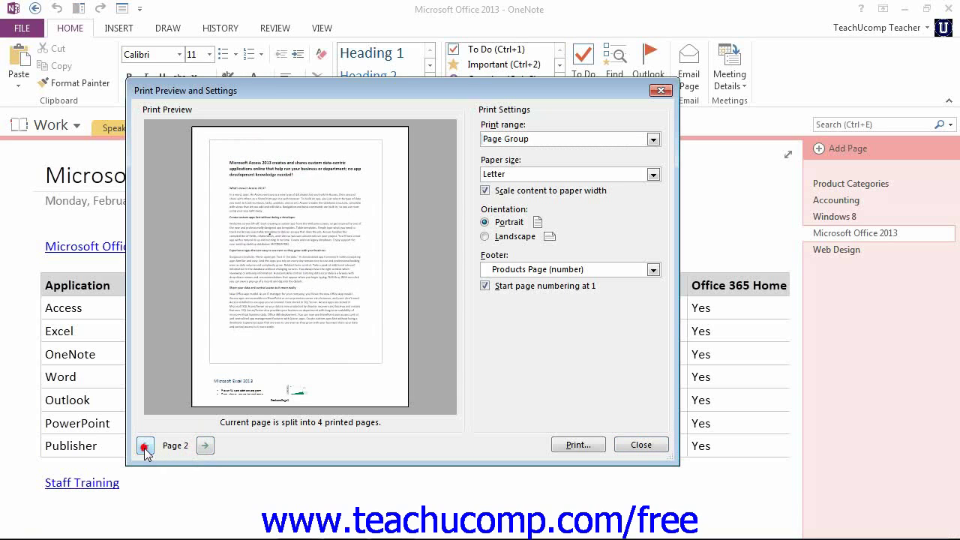
pyautogui.click(145, 448)
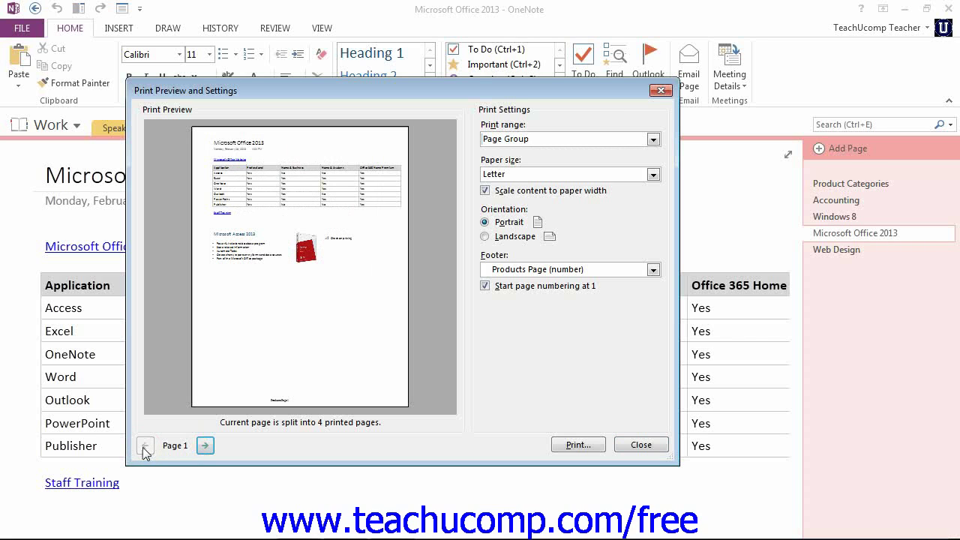
pyautogui.click(560, 179)
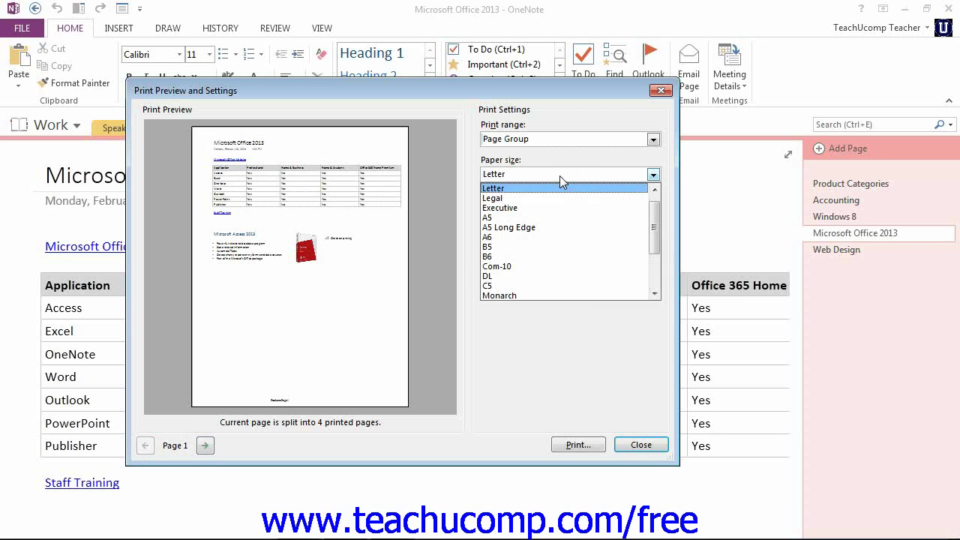
pyautogui.click(559, 175)
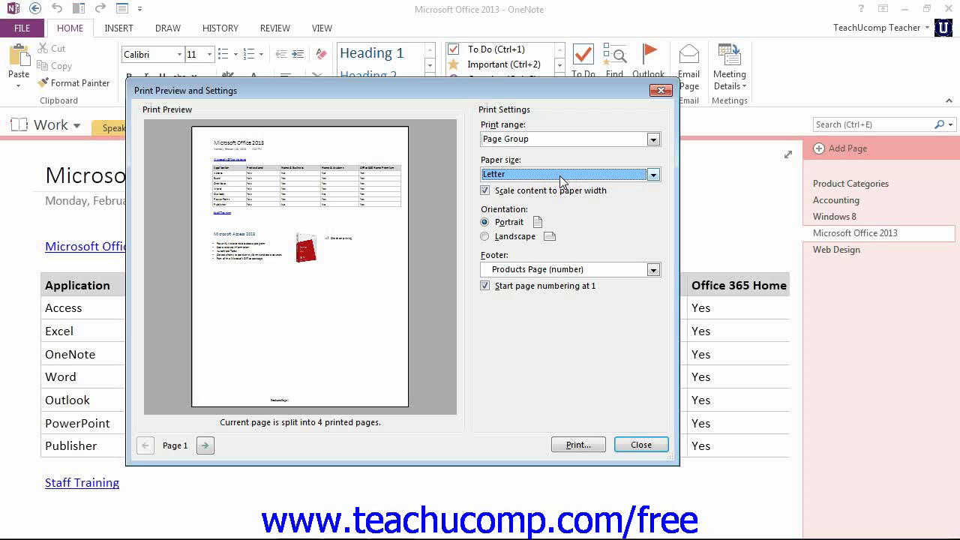
# Step: Try the preview without scaling content to paper width and in Landscape orientation, restoring scaling and Portrait
pyautogui.click(551, 192)
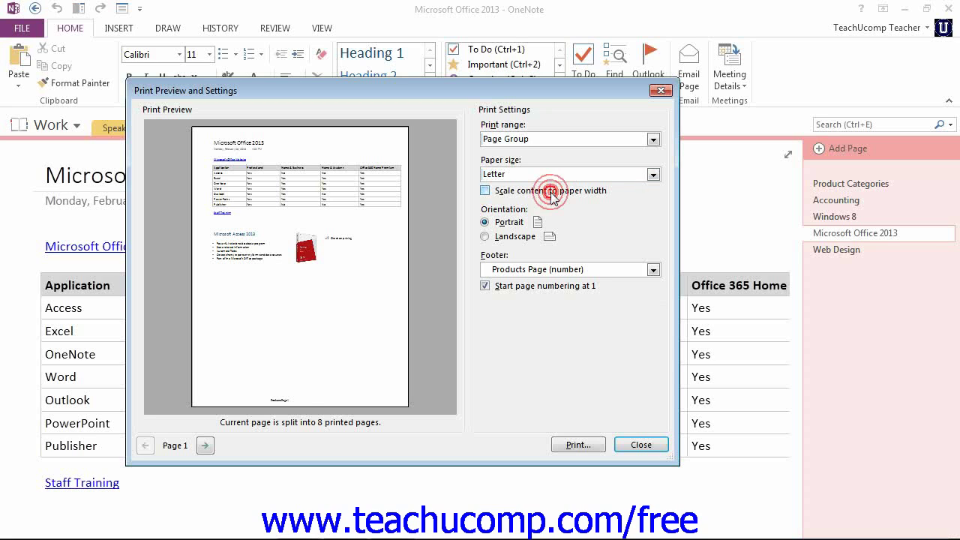
pyautogui.click(552, 196)
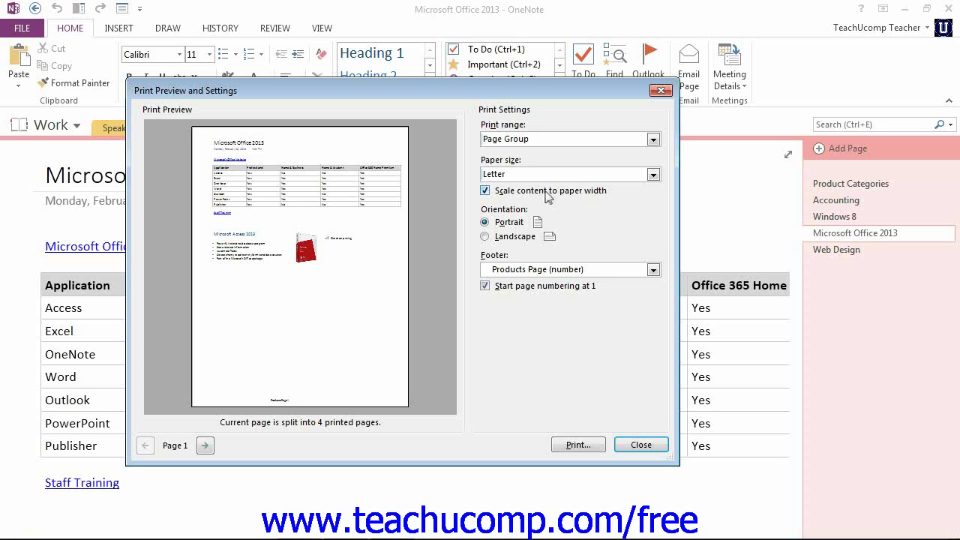
pyautogui.click(518, 237)
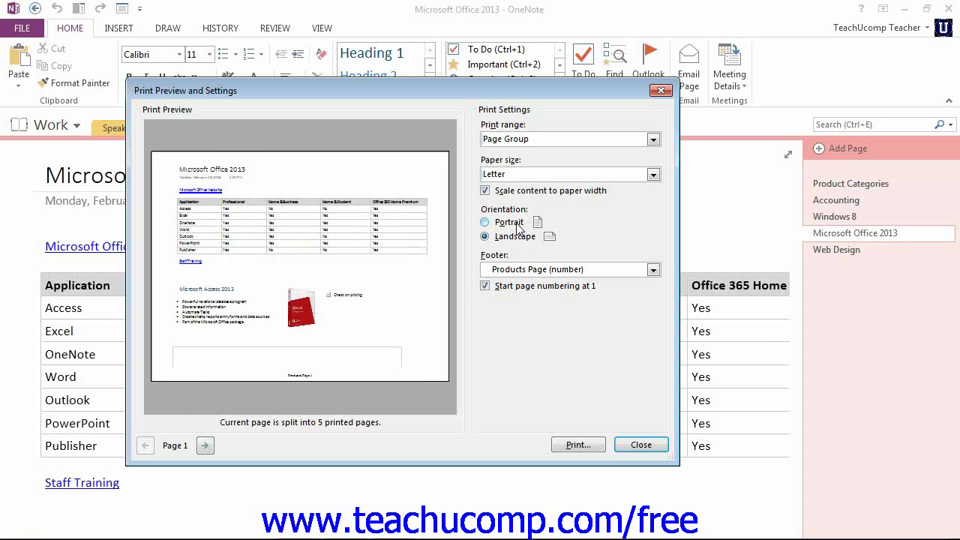
pyautogui.click(517, 224)
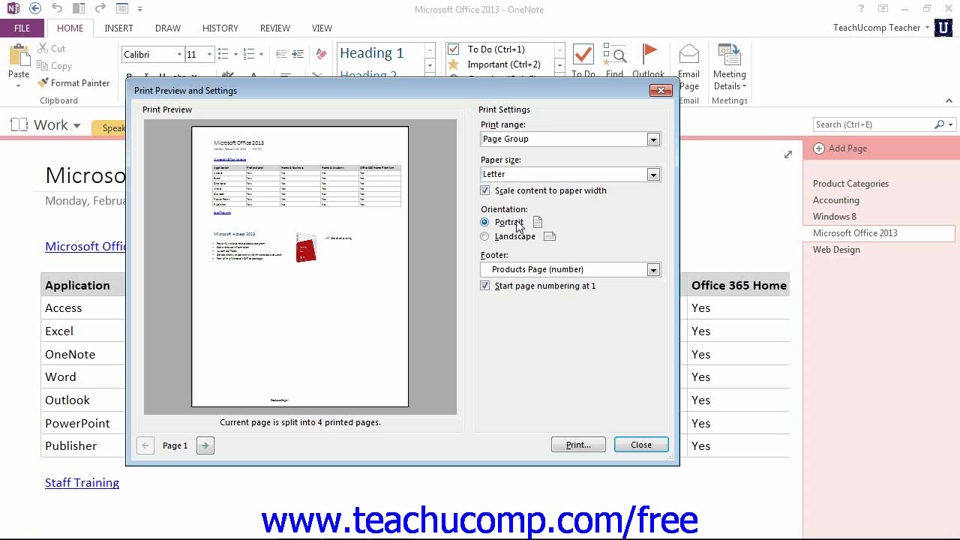
# Step: Set the footer to (none) and print the page group on the Brother HL-2270DW series printer
pyautogui.click(537, 269)
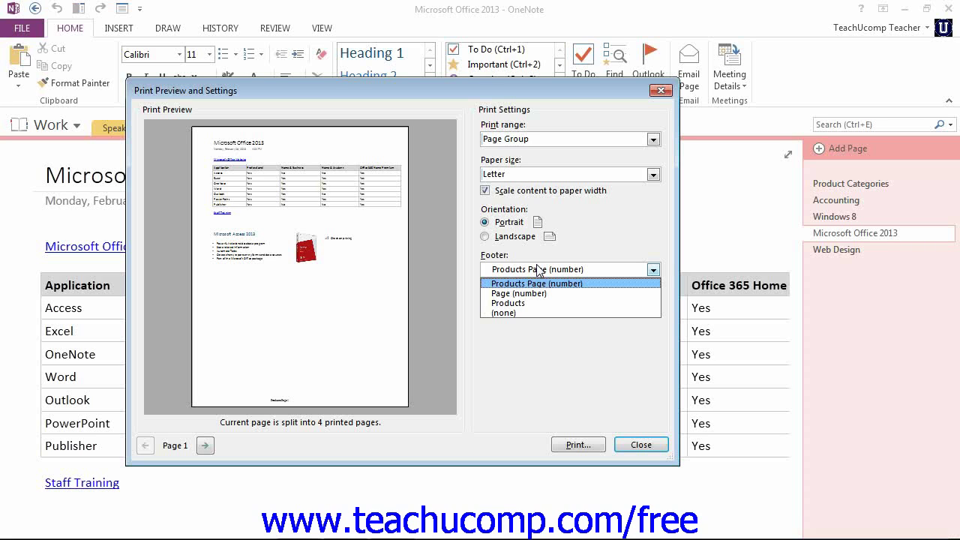
pyautogui.click(519, 313)
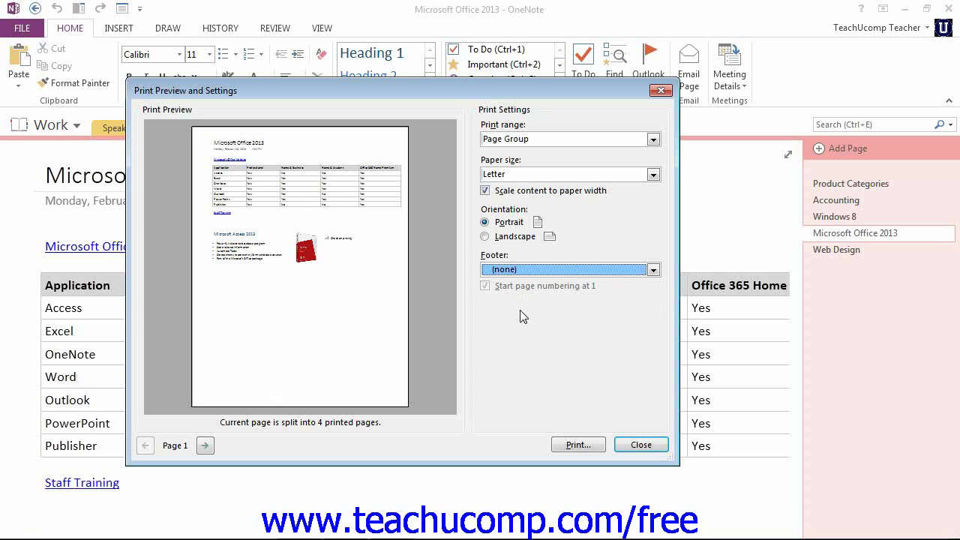
pyautogui.click(568, 444)
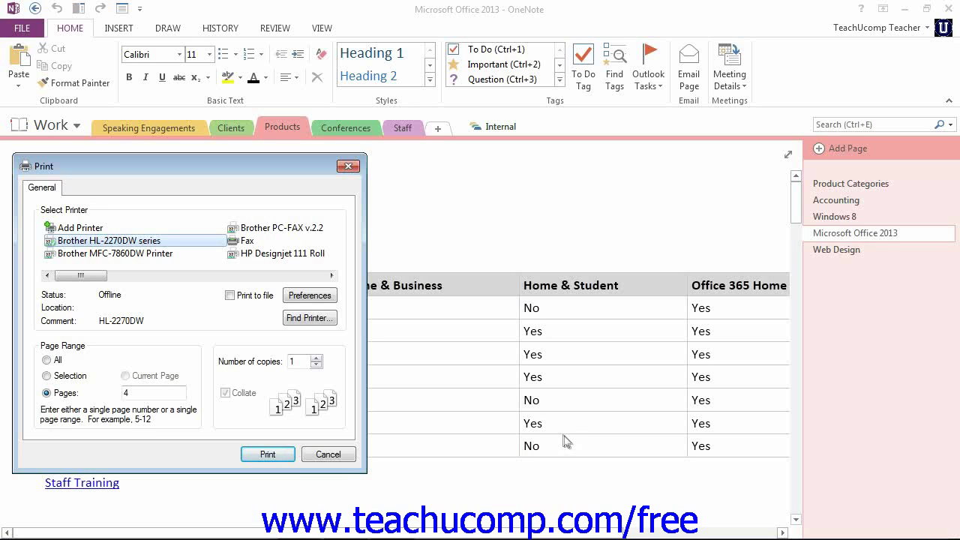
pyautogui.click(264, 454)
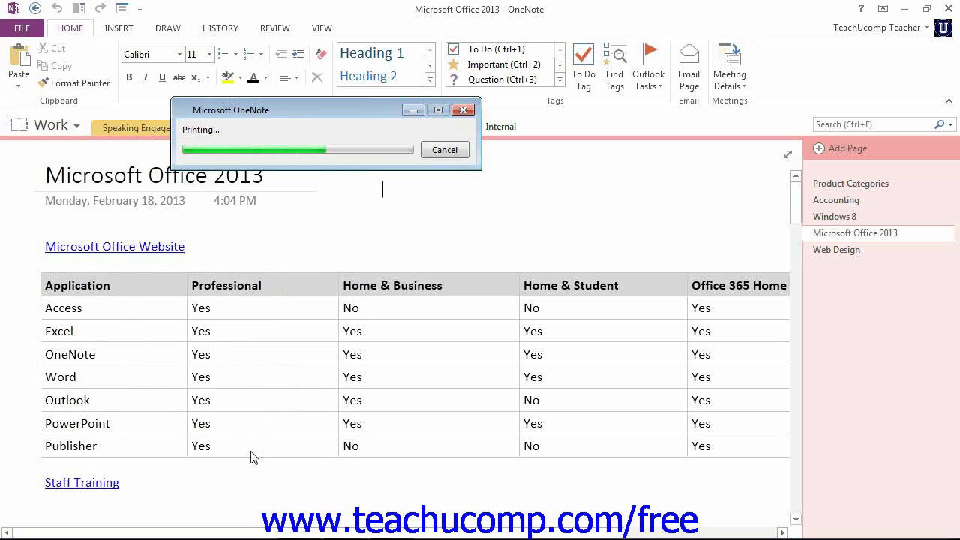